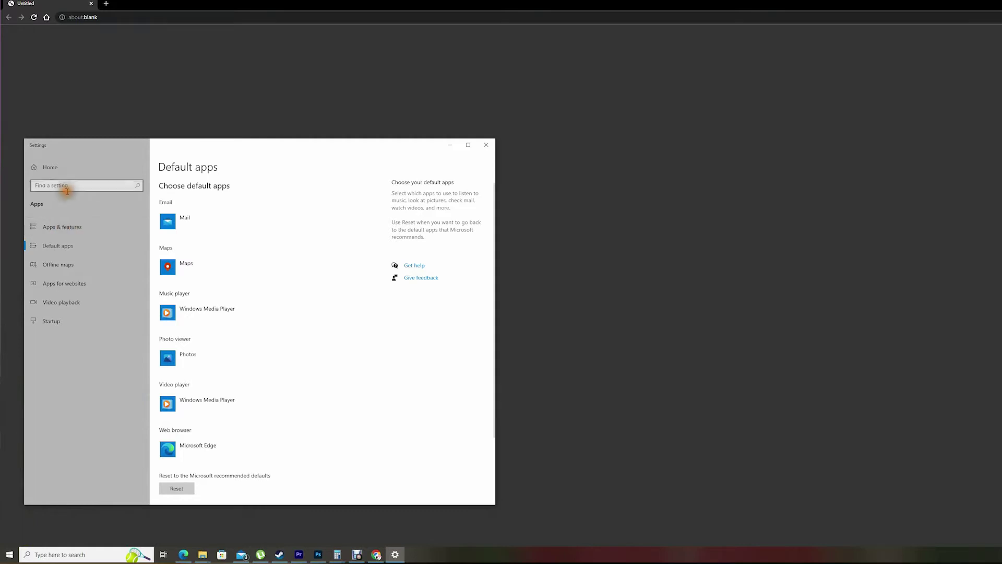
Go from Settings Home to Apps & features and on to the Optional features list.
{"action": "left_click", "coordinate": [50, 167]}
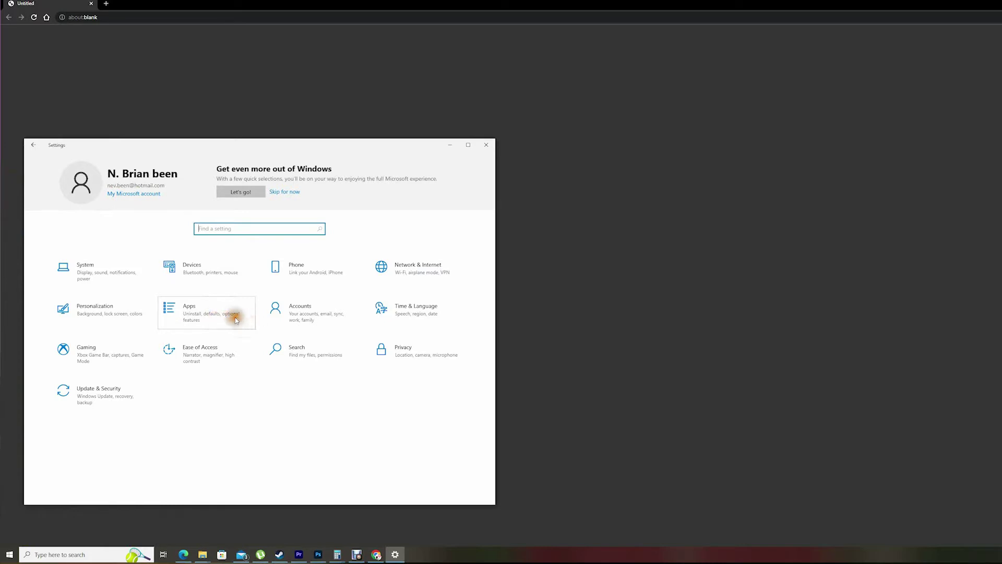
{"action": "left_click", "coordinate": [198, 319]}
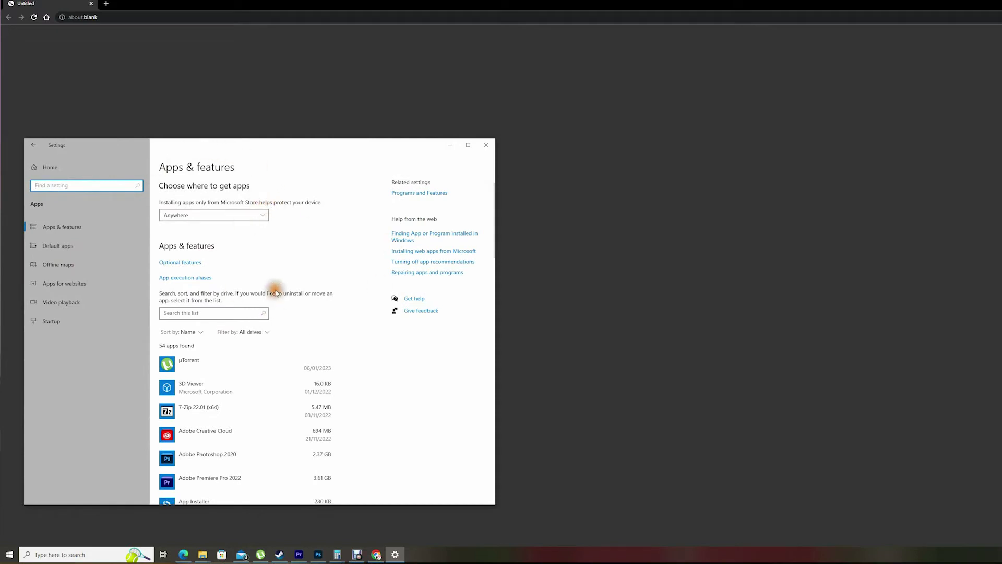
{"action": "scroll", "coordinate": [301, 395], "scroll_direction": "down", "scroll_amount": 1}
{"action": "scroll", "coordinate": [282, 376], "scroll_direction": "down", "scroll_amount": 3}
{"action": "scroll", "coordinate": [275, 364], "scroll_direction": "down", "scroll_amount": 1}
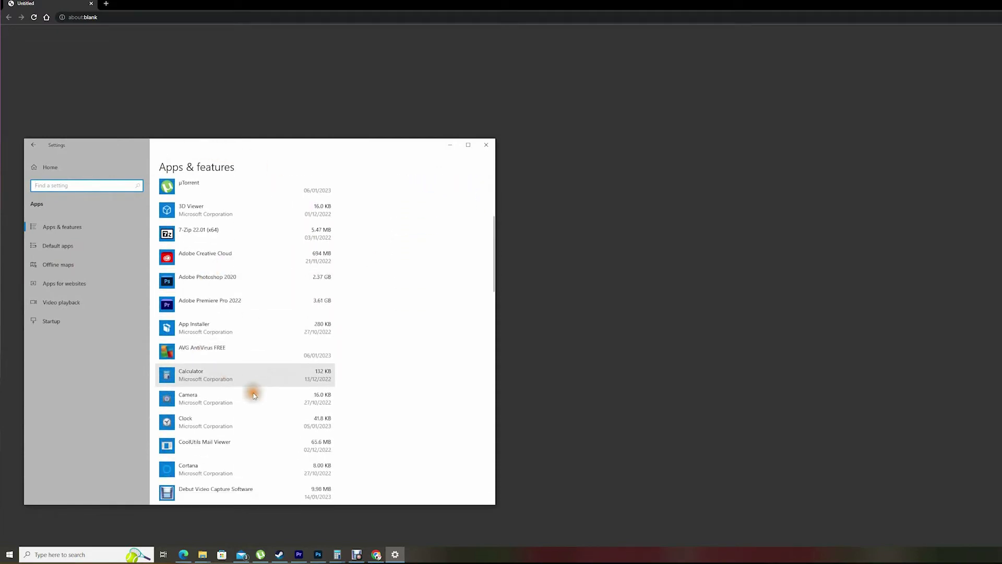
{"action": "scroll", "coordinate": [252, 394], "scroll_direction": "down", "scroll_amount": 4}
{"action": "scroll", "coordinate": [258, 405], "scroll_direction": "down", "scroll_amount": 4}
{"action": "scroll", "coordinate": [263, 411], "scroll_direction": "down", "scroll_amount": 4}
{"action": "scroll", "coordinate": [267, 409], "scroll_direction": "up", "scroll_amount": 5}
{"action": "scroll", "coordinate": [269, 405], "scroll_direction": "up", "scroll_amount": 5}
{"action": "scroll", "coordinate": [269, 406], "scroll_direction": "up", "scroll_amount": 5}
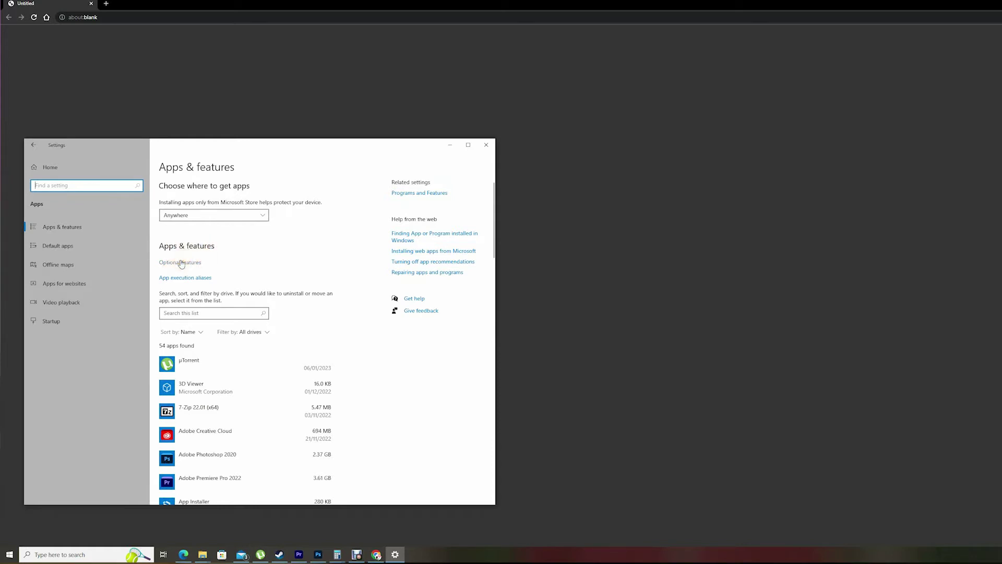
{"action": "left_click", "coordinate": [180, 263]}
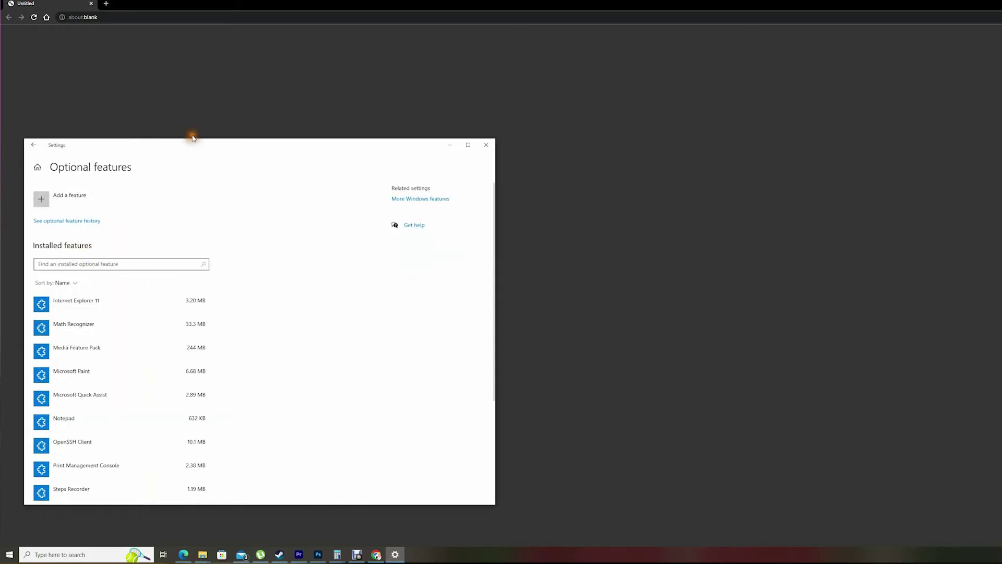
Maximize Settings, expand Internet Explorer 11 and Microsoft Paint, then the Media Feature Pack entry.
{"action": "left_click", "coordinate": [467, 145]}
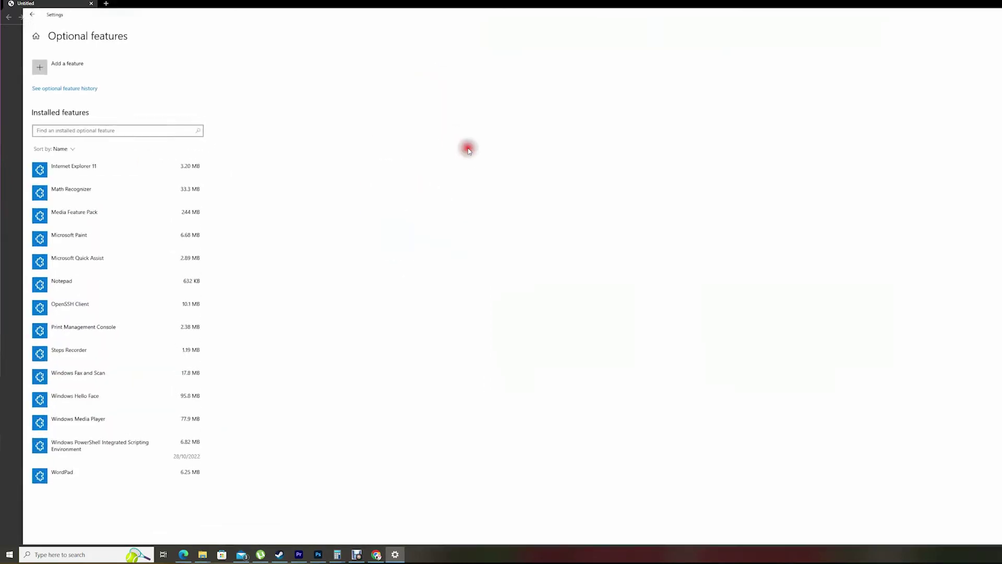
{"action": "left_click", "coordinate": [50, 160]}
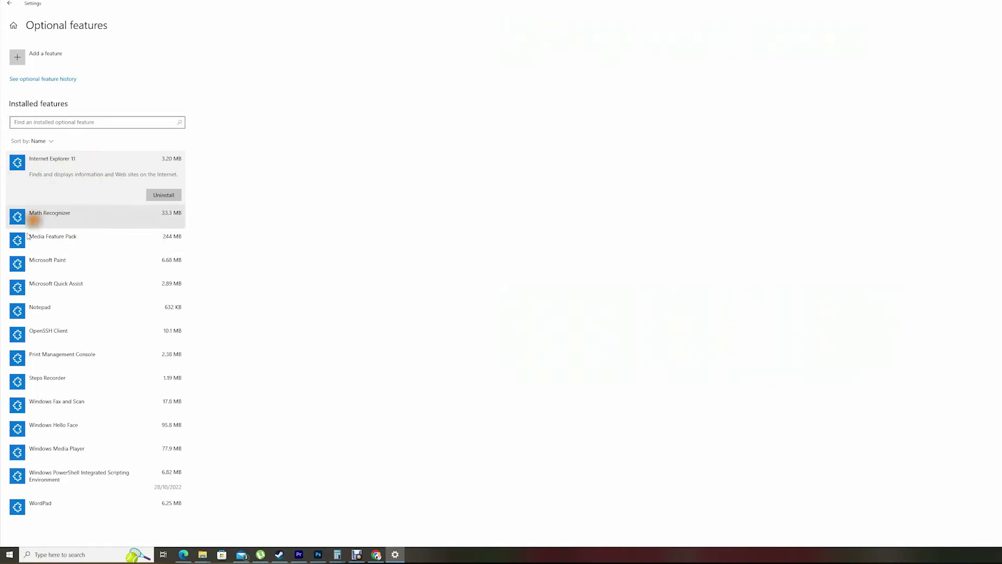
{"action": "left_click", "coordinate": [68, 265]}
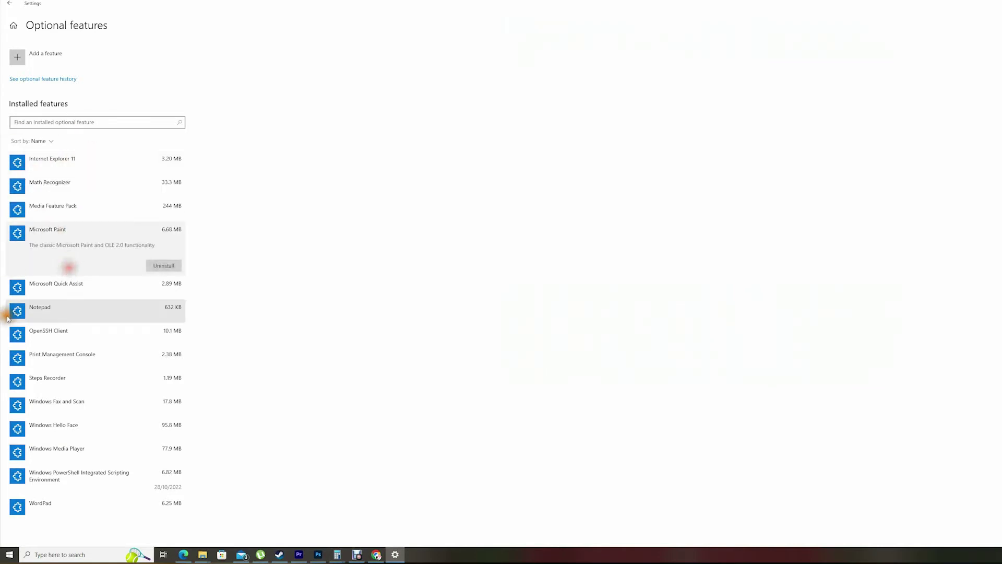
{"action": "left_click", "coordinate": [49, 214]}
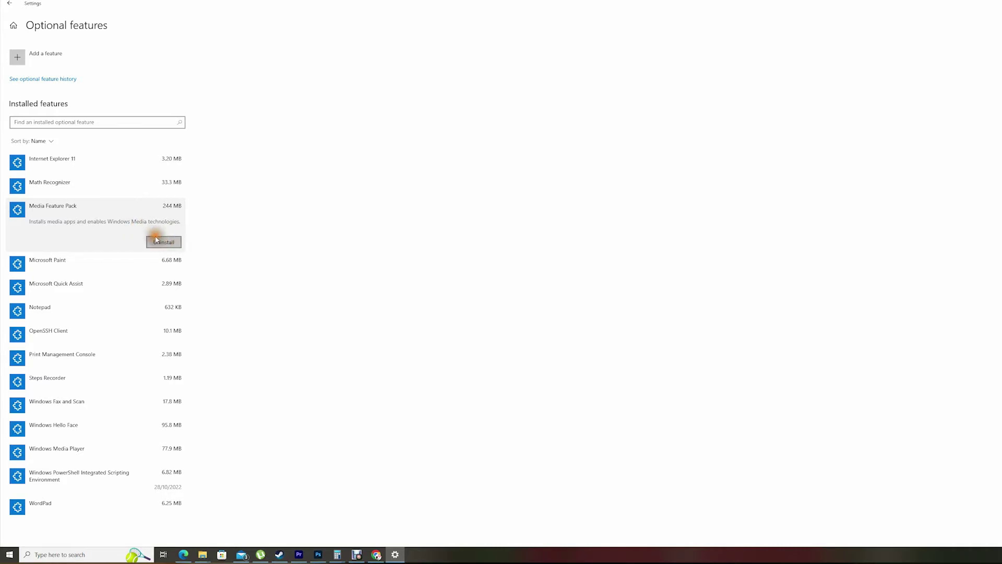
{"action": "left_click", "coordinate": [61, 234]}
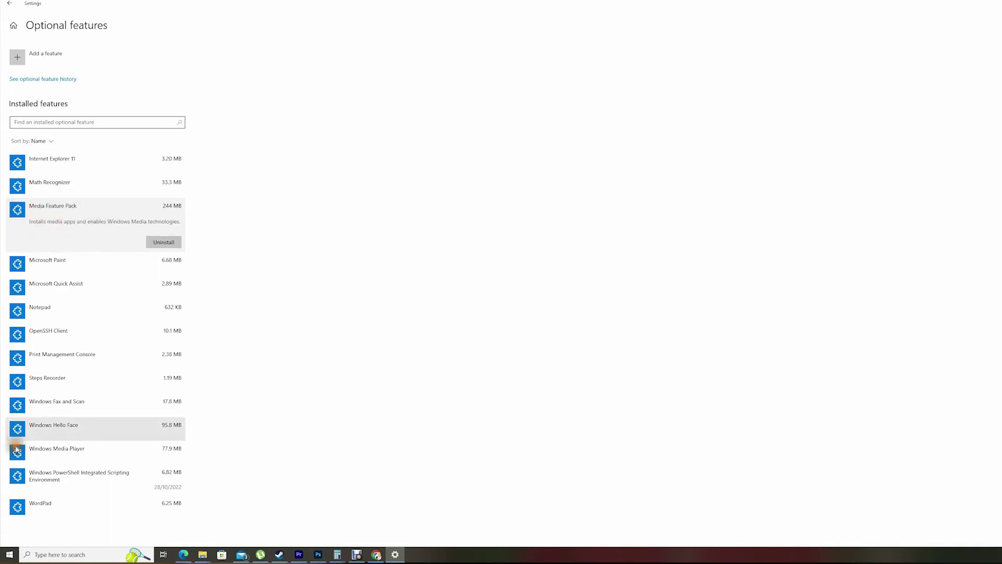
{"action": "left_click", "coordinate": [9, 554]}
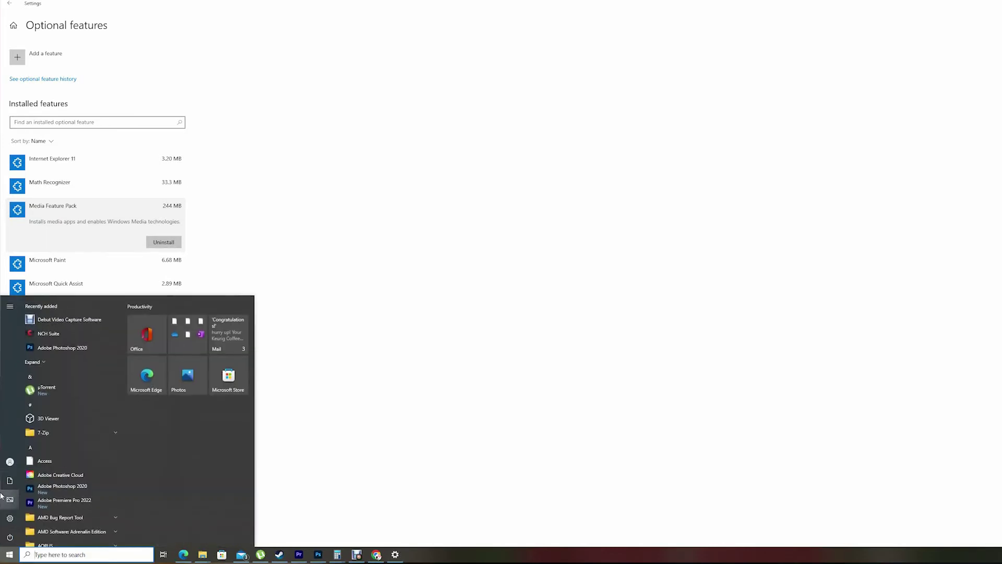
{"action": "left_click", "coordinate": [9, 537]}
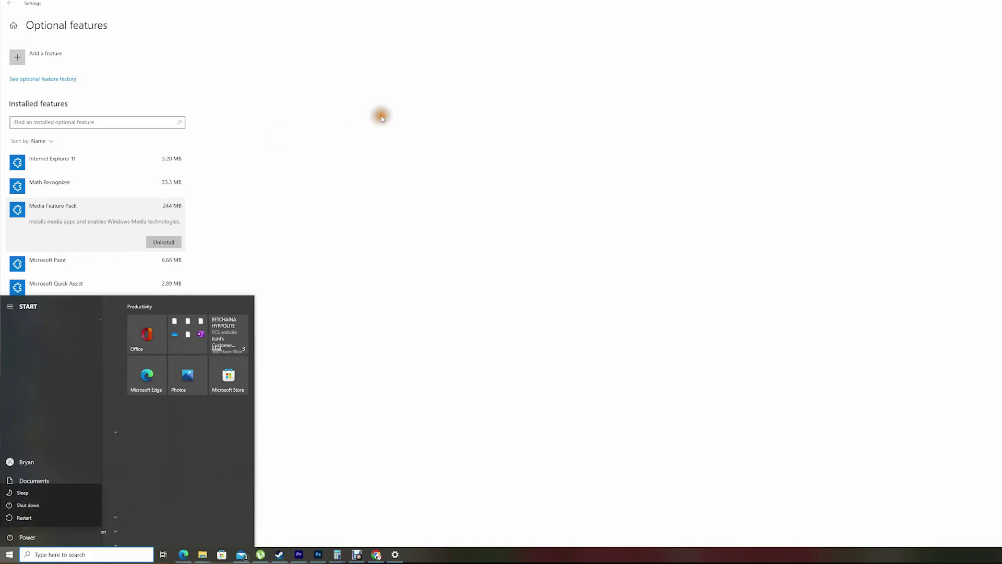
{"action": "left_click", "coordinate": [356, 111]}
{"action": "left_click", "coordinate": [349, 184]}
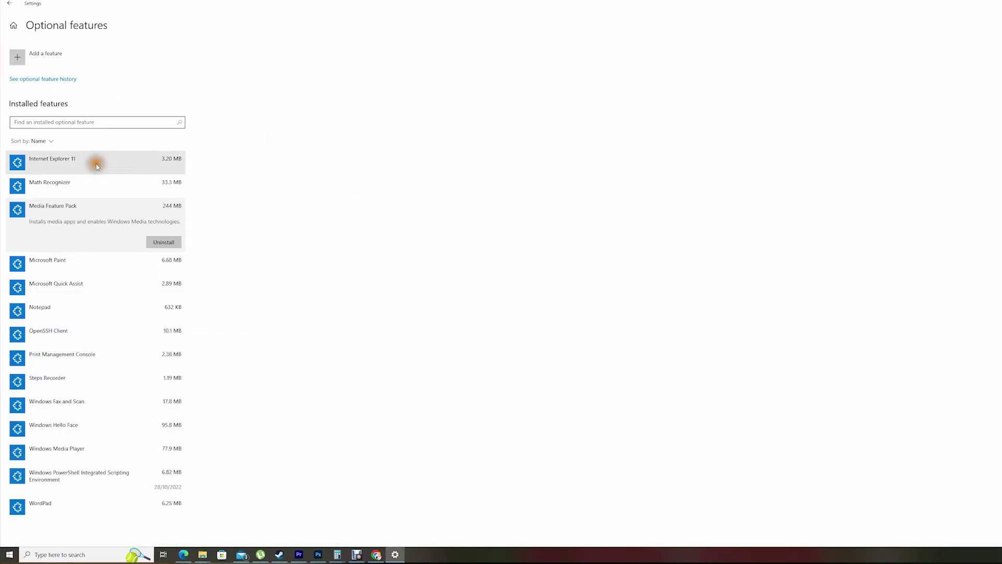
{"action": "left_click", "coordinate": [70, 224]}
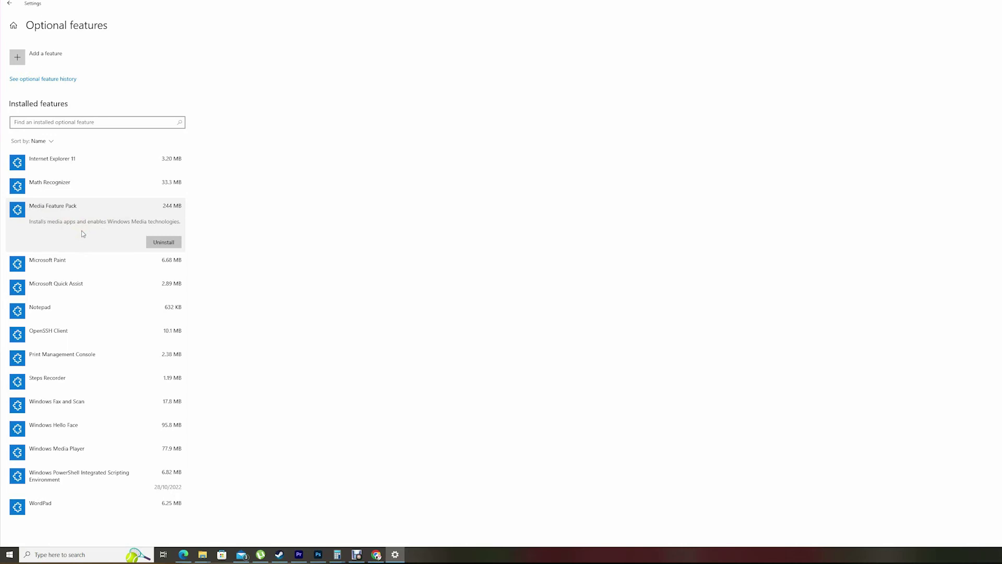
{"action": "left_click", "coordinate": [81, 230]}
{"action": "left_click", "coordinate": [52, 222]}
{"action": "mouse_move", "coordinate": [82, 223]}
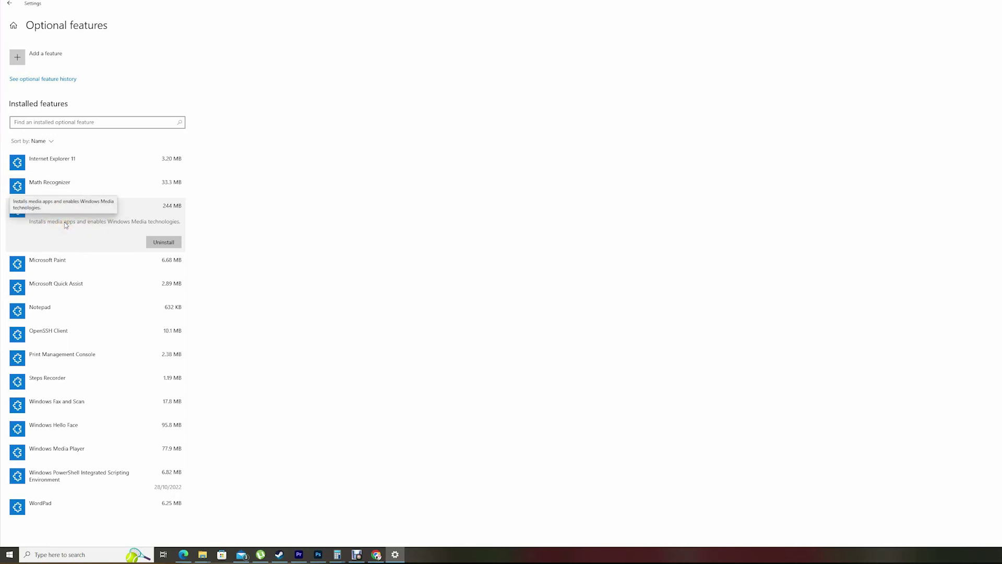
{"action": "left_click", "coordinate": [98, 205]}
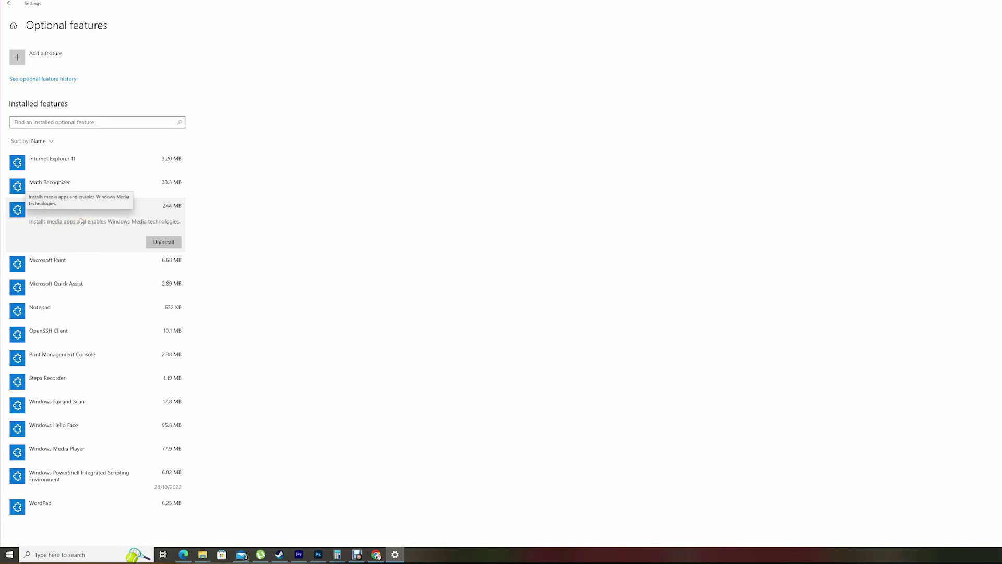
{"action": "left_click", "coordinate": [122, 224]}
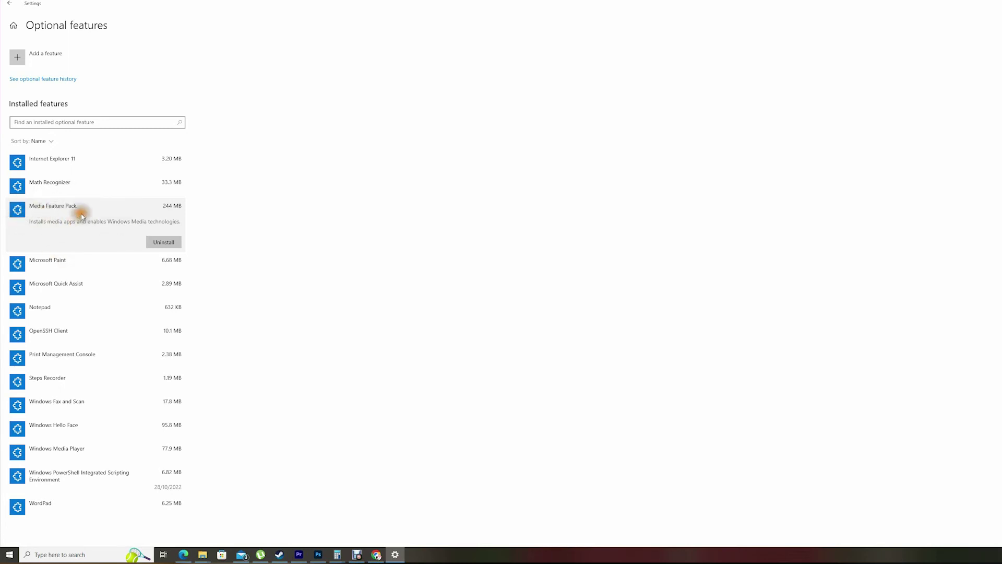